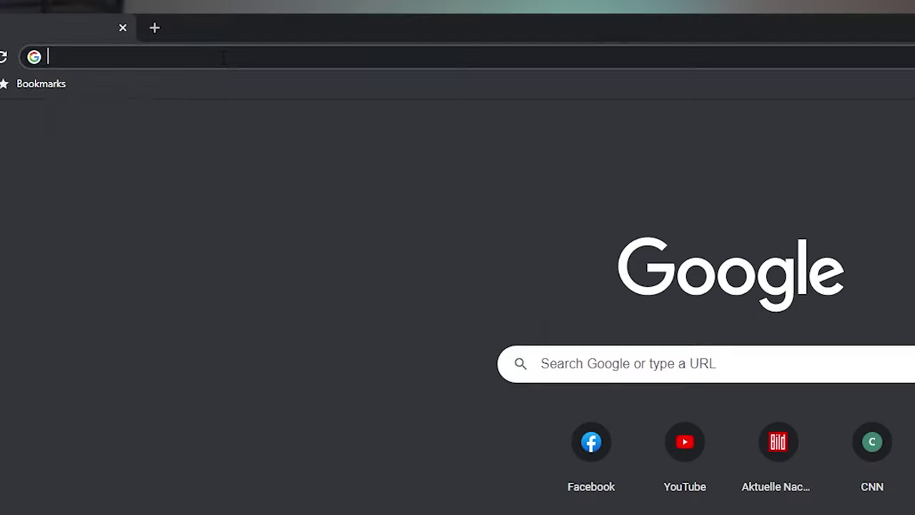
- Start entering 'refram' in Chrome's address bar to reach reframe360.com
text(reframe360.com)
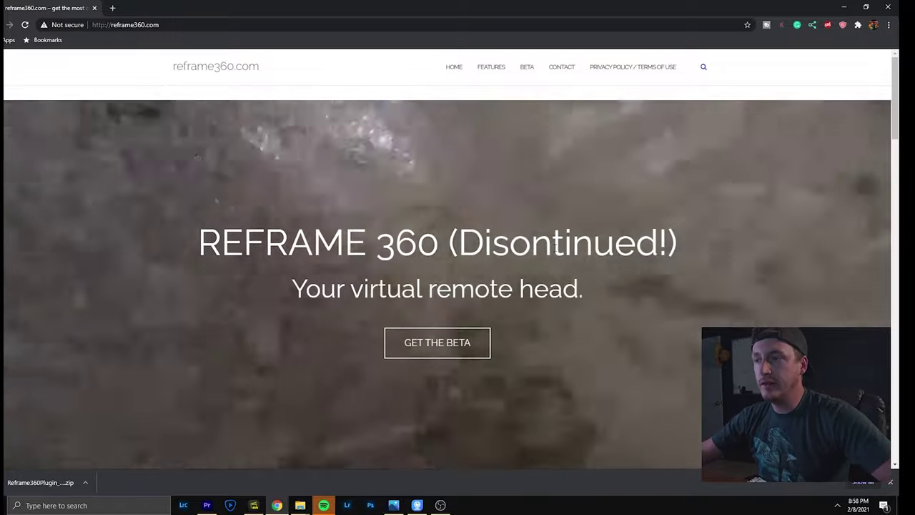
- Browse reframe360.com to the GET THE BETA download page, then open the Windows (C:) drive
scroll(422, 192, down, 8)
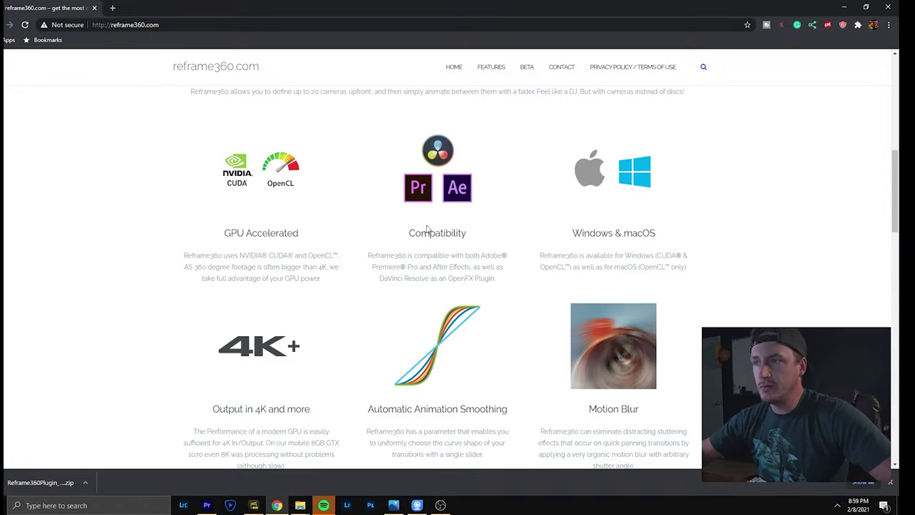
scroll(427, 228, up, 3)
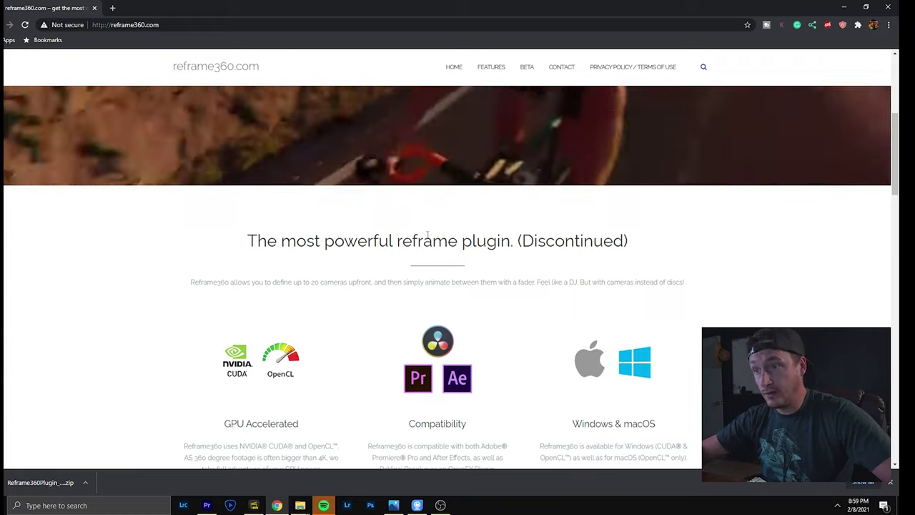
click(453, 67)
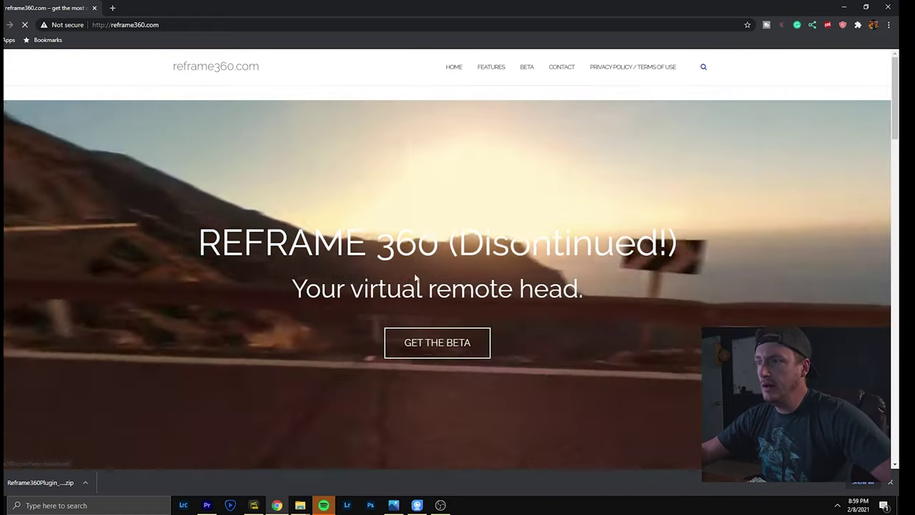
click(458, 350)
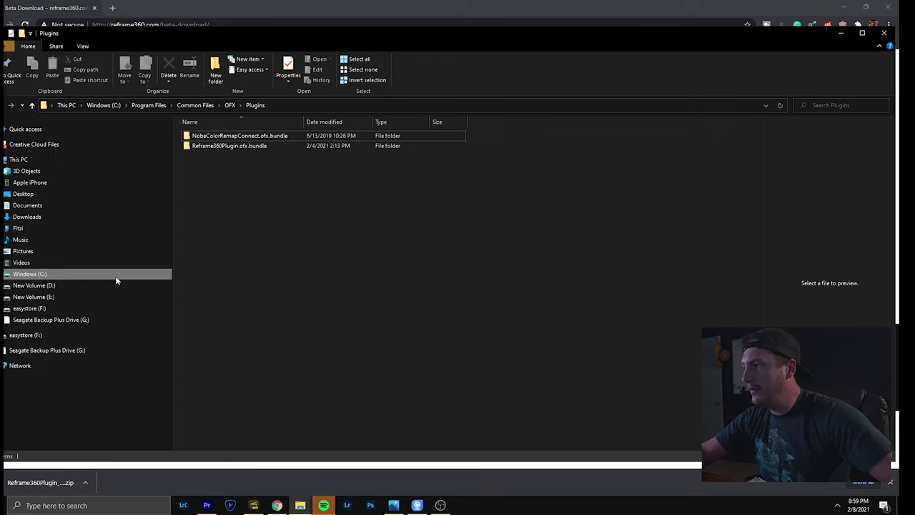
click(117, 276)
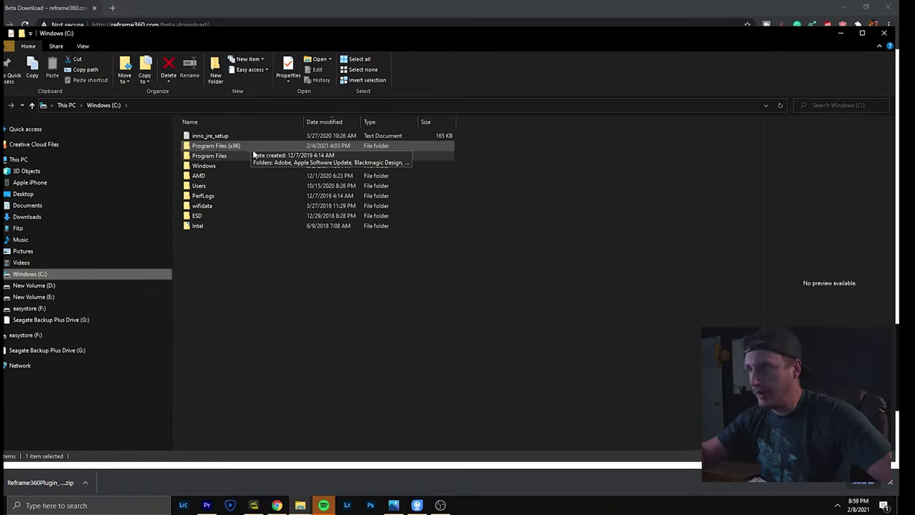
- Confirm Reframe360Plugin.ofx.bundle in Program Files > Common Files > OFX > Plugins, then launch Insta360 Studio 2020
click(222, 157)
double_click(206, 130)
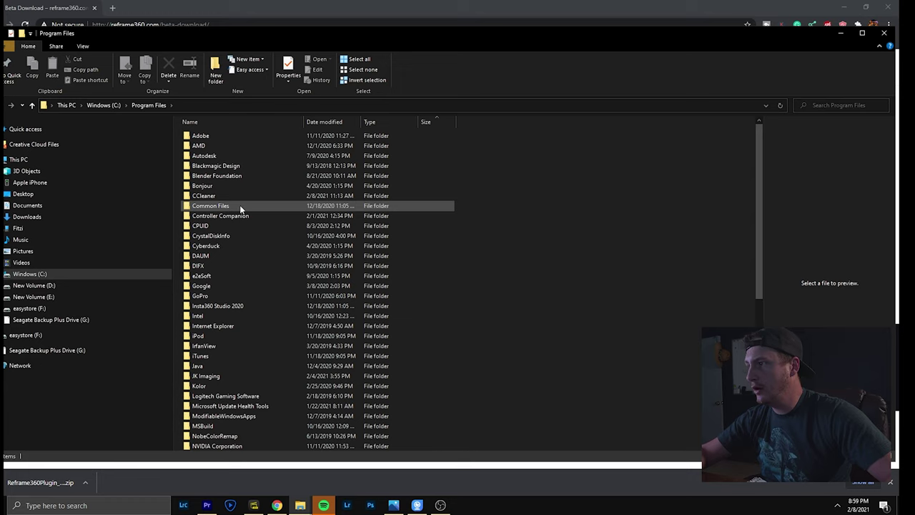
double_click(240, 206)
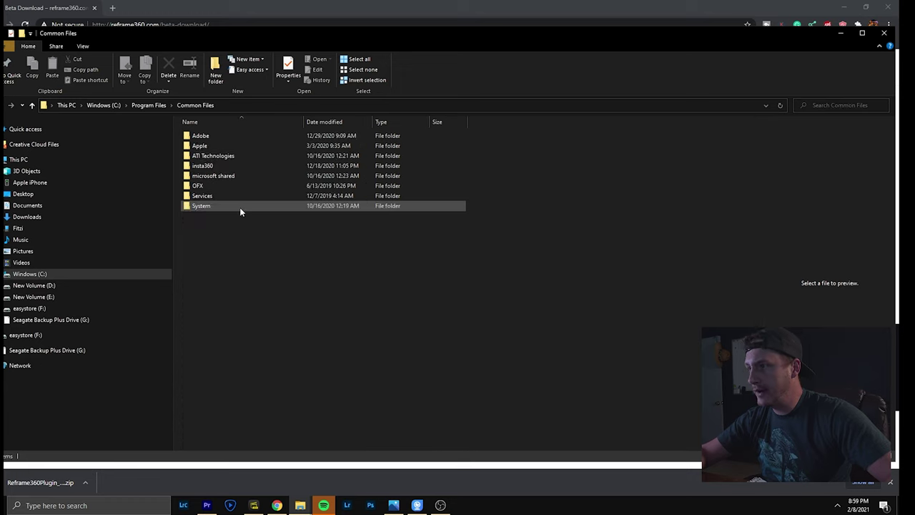
click(214, 184)
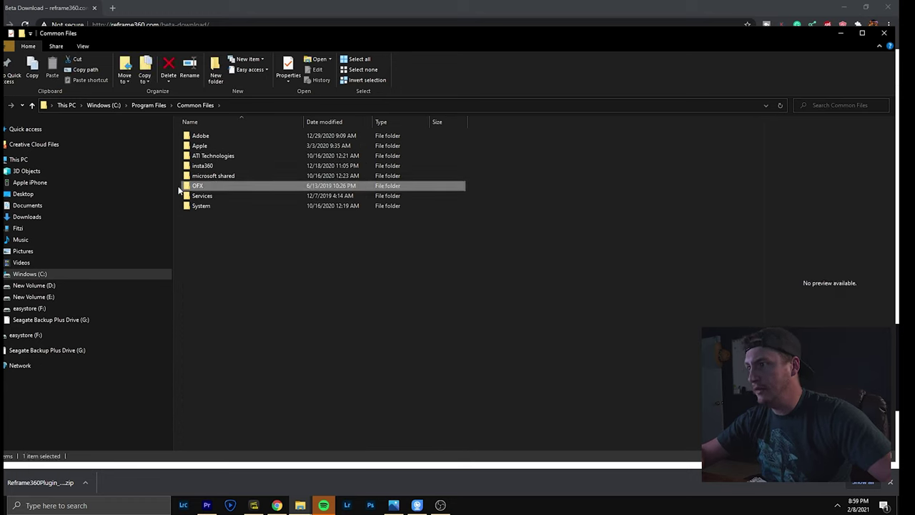
double_click(209, 186)
click(203, 137)
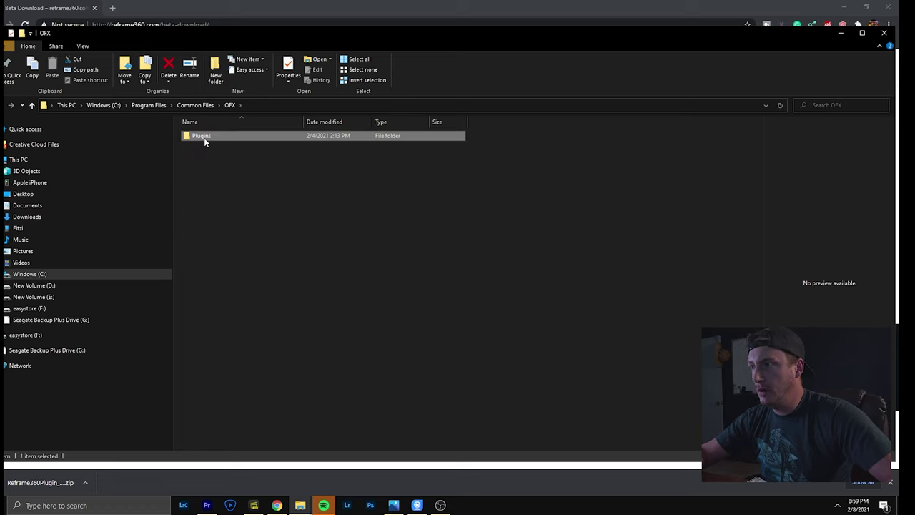
double_click(204, 138)
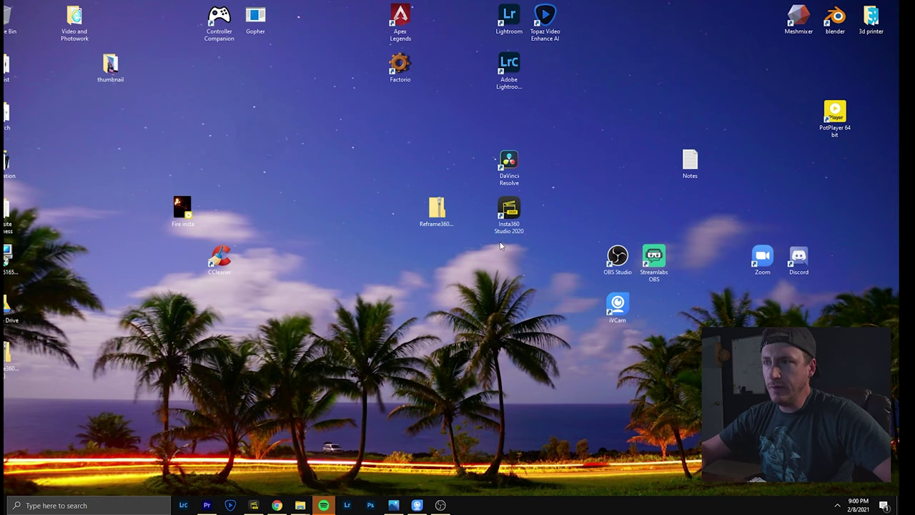
double_click(507, 225)
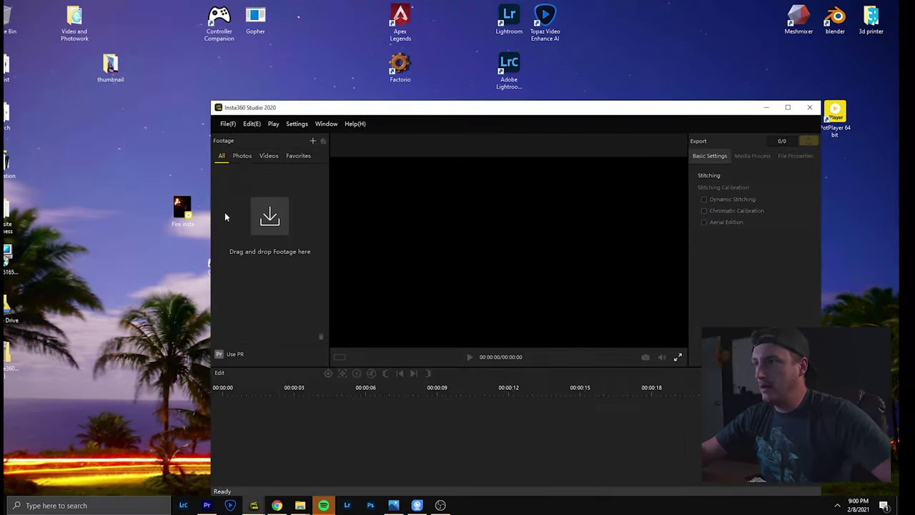
- Import the VID_20210206_145541_00_006 and _10_006 clips together into Insta360 Studio
click(276, 229)
scroll(576, 271, down, 2)
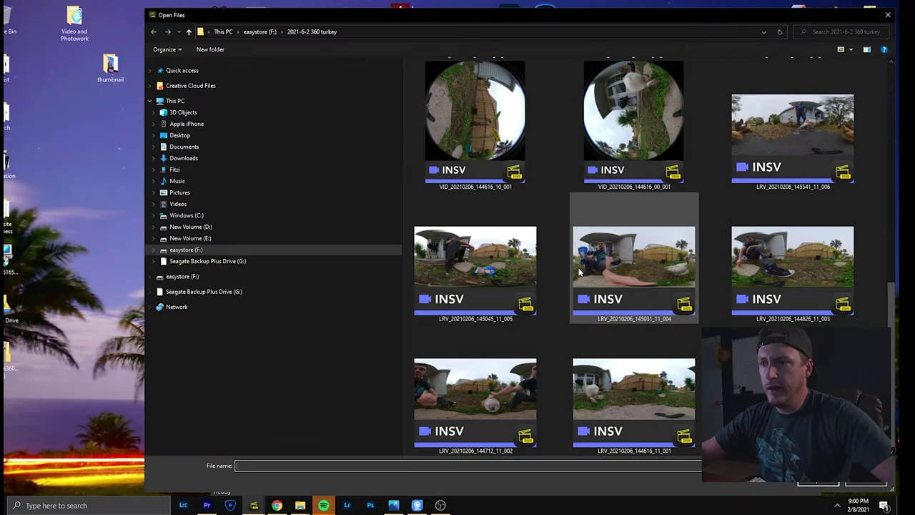
scroll(572, 271, up, 2)
scroll(531, 286, up, 2)
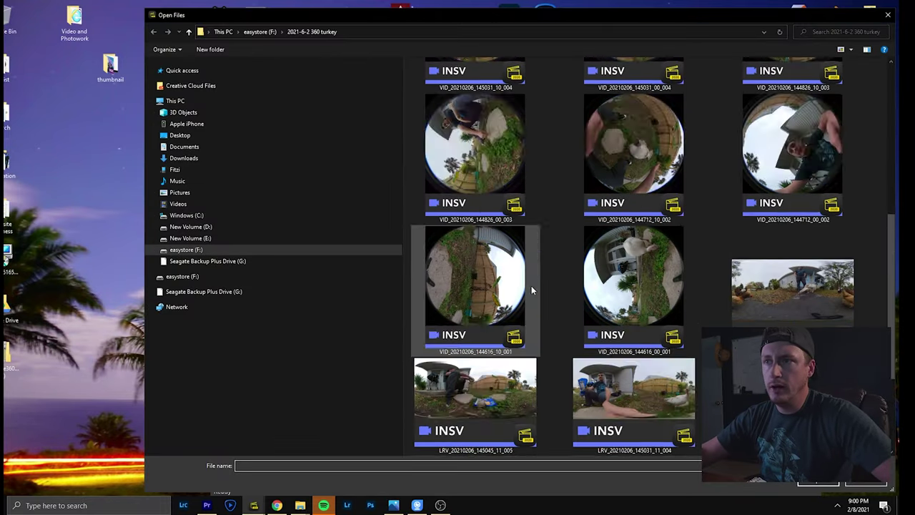
click(633, 114)
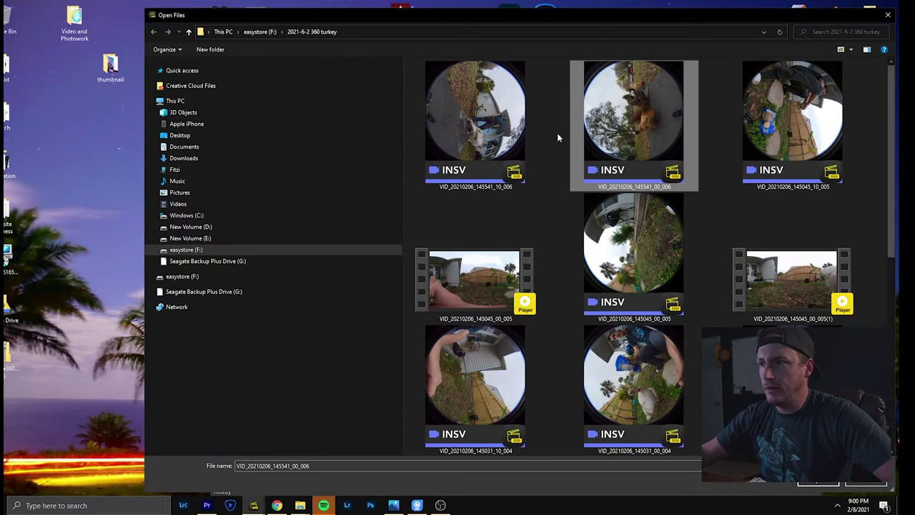
ctrl+click(504, 123)
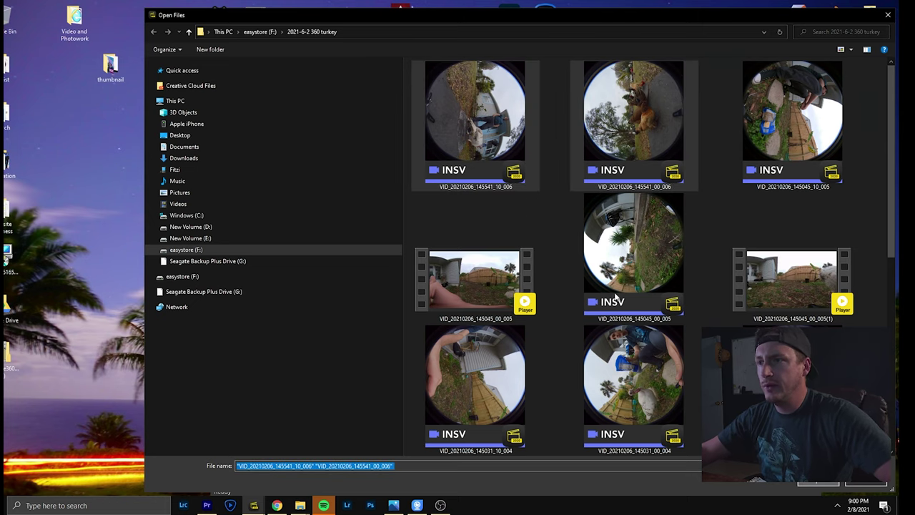
key(Return)
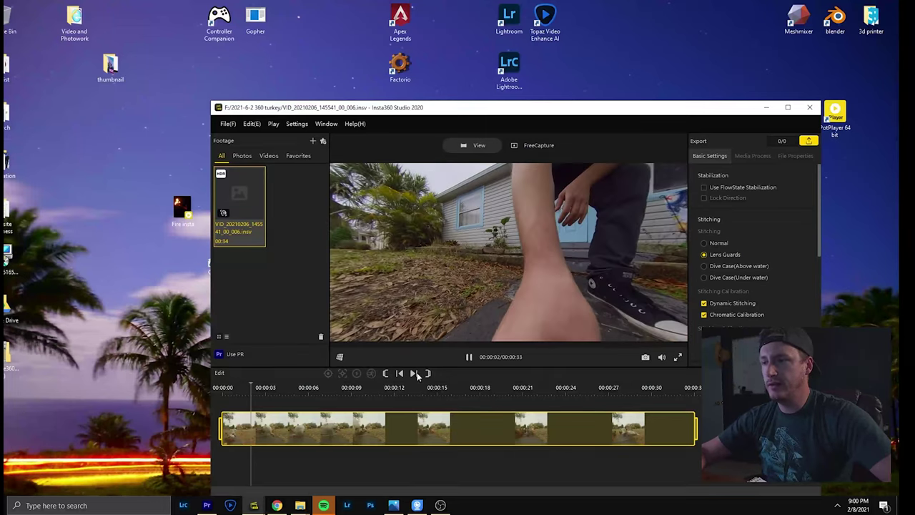
- Pause on a short clip section, turn the 360 view sideways, and open 5760 × 2880 export settings
click(401, 429)
click(381, 436)
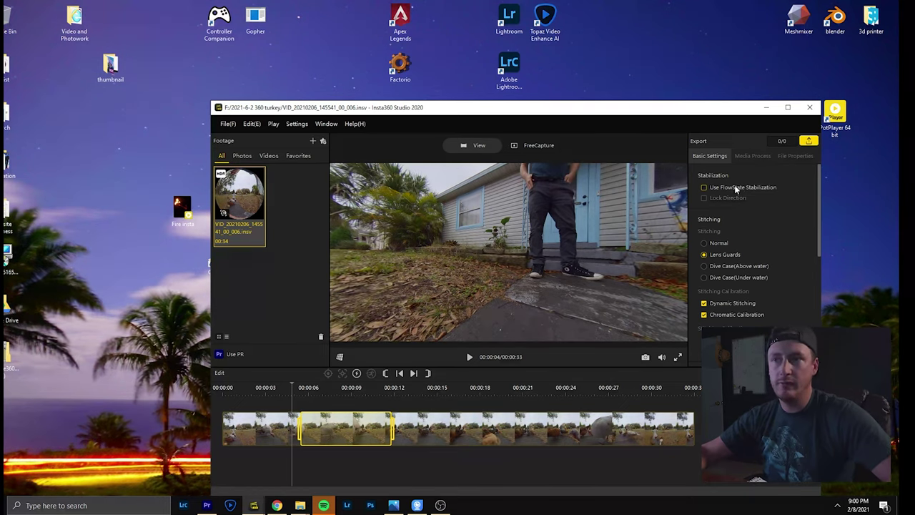
drag(415, 258, 497, 265)
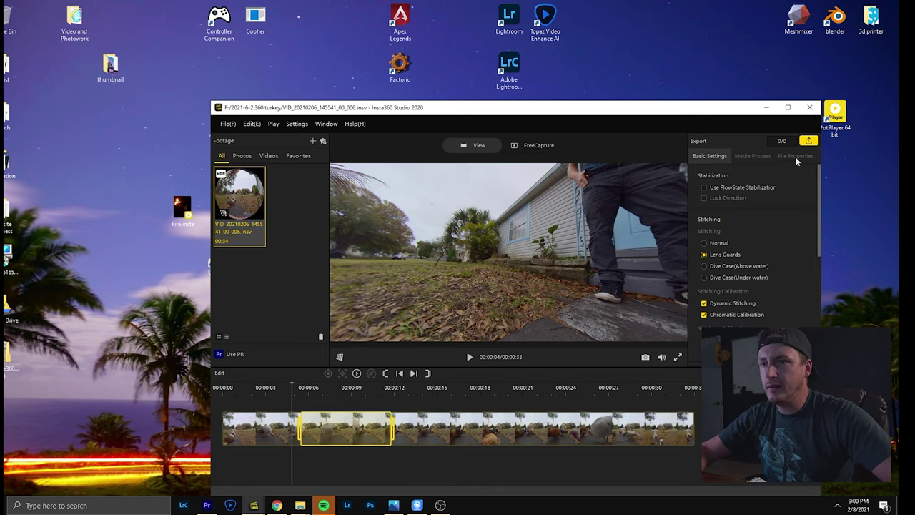
click(812, 142)
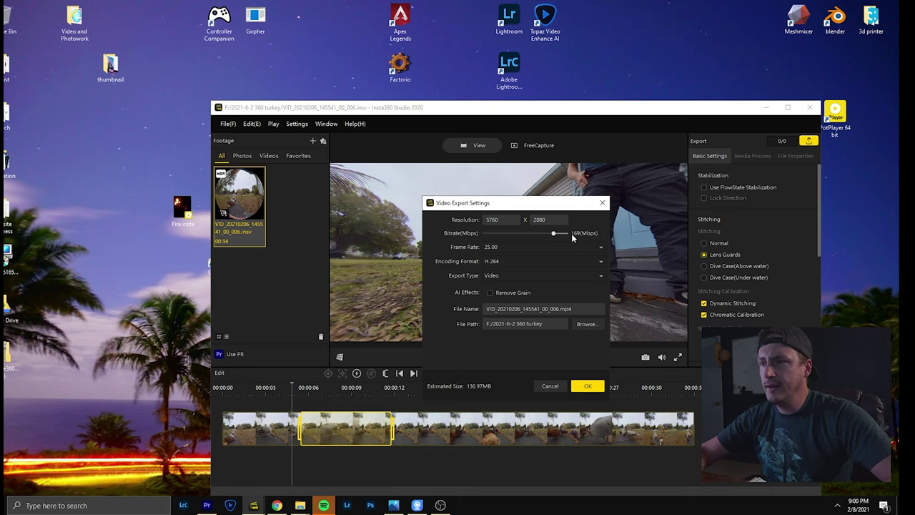
- Export VID_20210206_145541_00_006.mp4 and let the task finish Done at 164.72MB
click(587, 387)
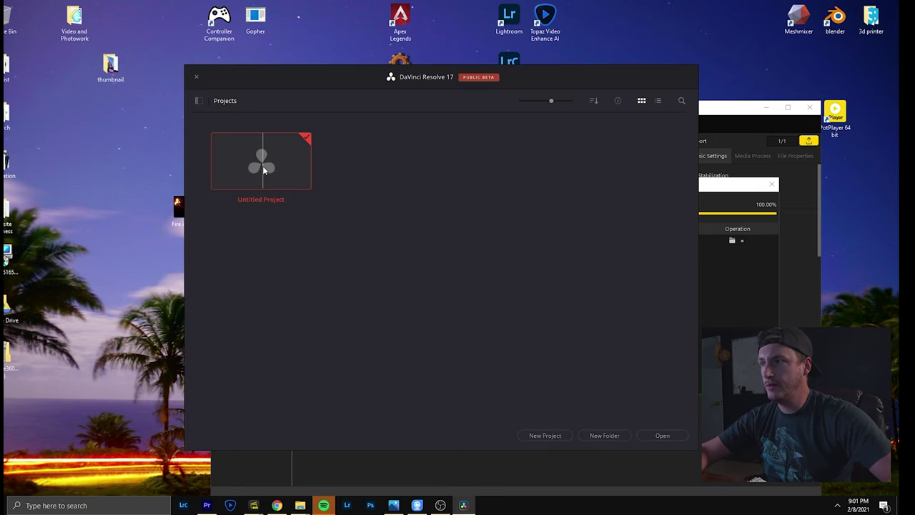
- Open the Untitled Project and import both lens clips of the last recording into the media pool
double_click(263, 170)
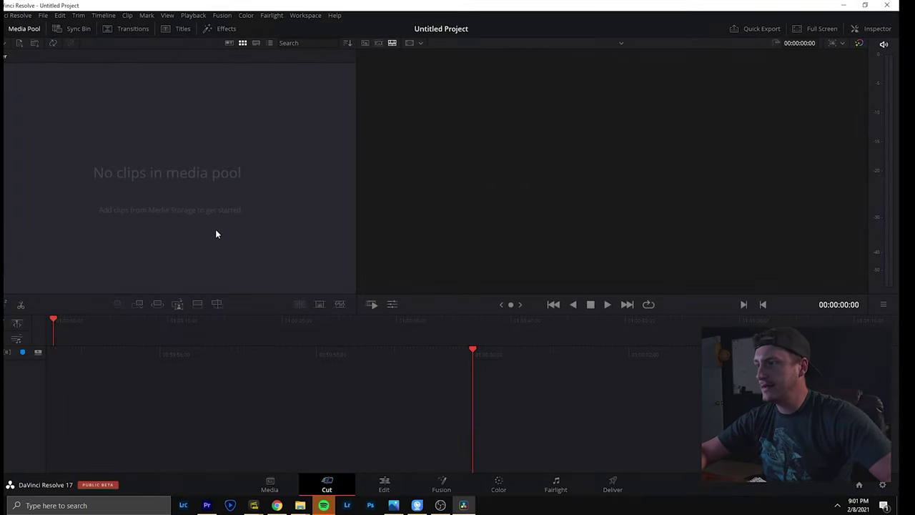
right_click(217, 232)
click(261, 273)
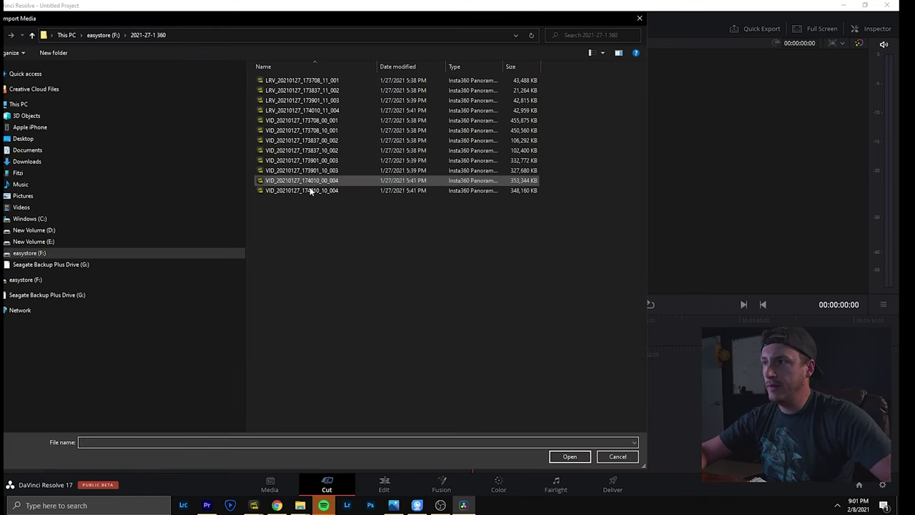
drag(328, 210, 306, 187)
click(572, 458)
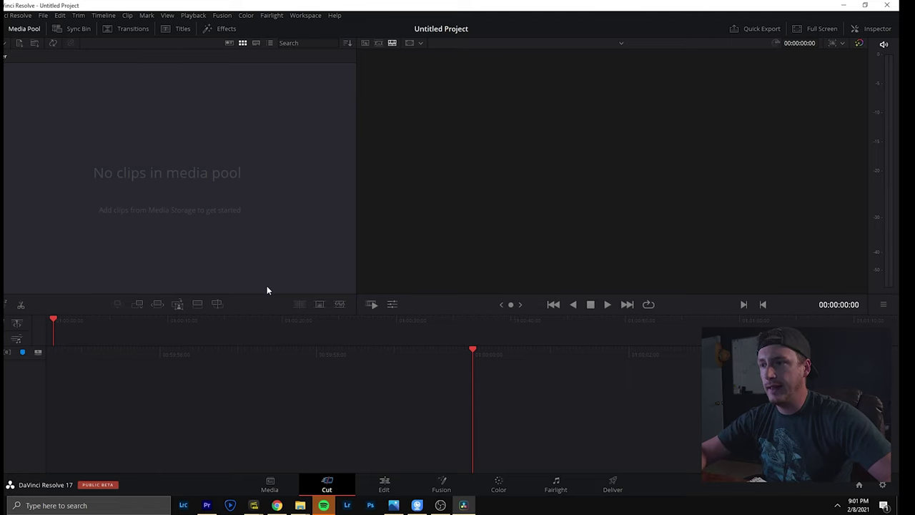
right_click(208, 222)
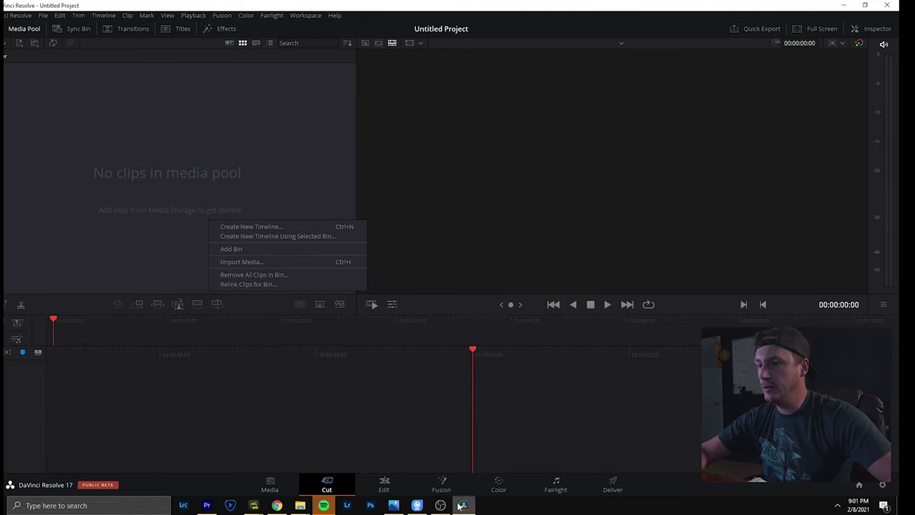
- Drag the exported VID_20210206_145541_00_006 MP4 from its output folder into Resolve's media pool
mouse_move(253, 506)
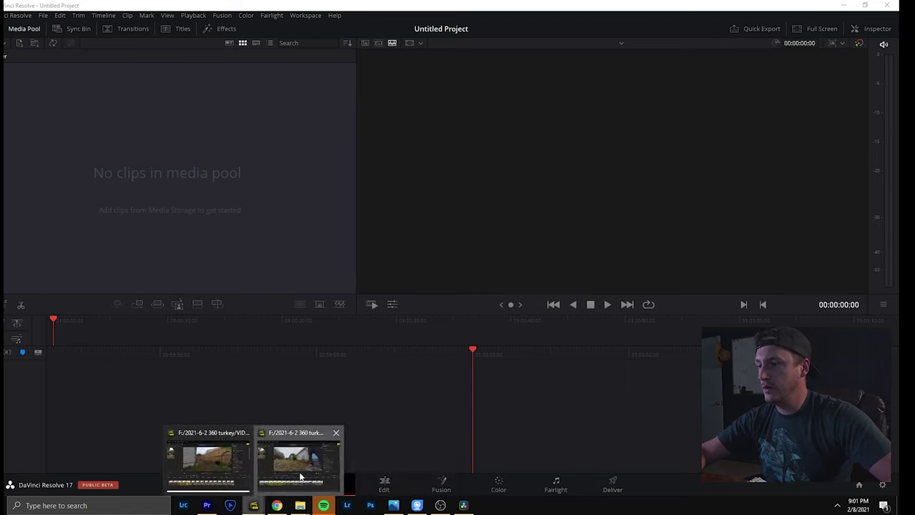
click(299, 461)
click(730, 241)
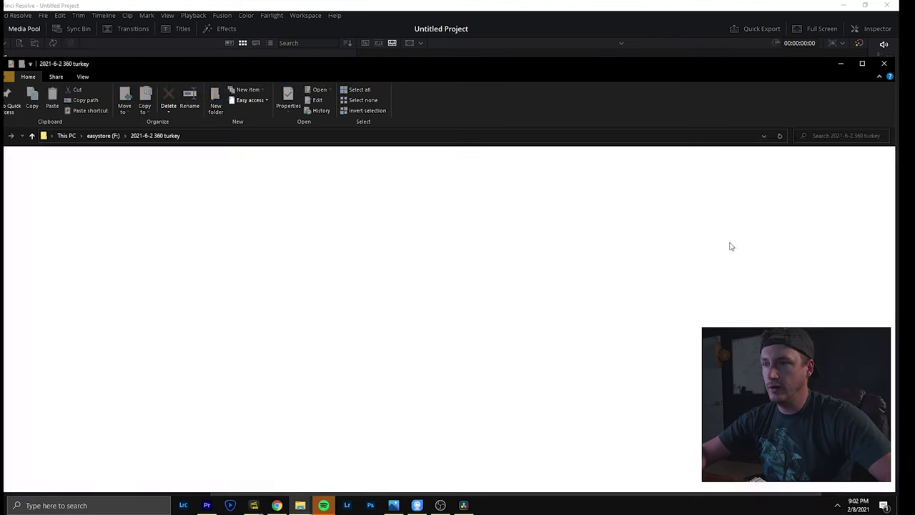
drag(409, 68, 656, 53)
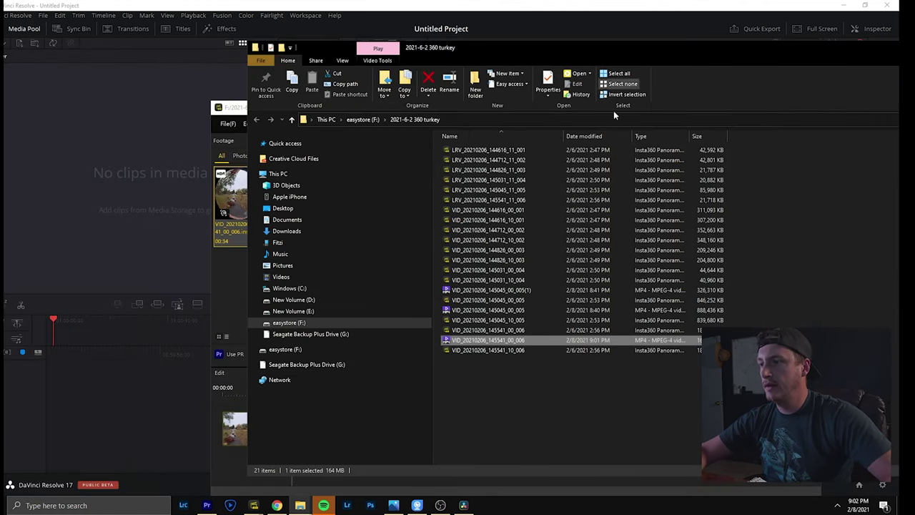
drag(541, 337, 225, 405)
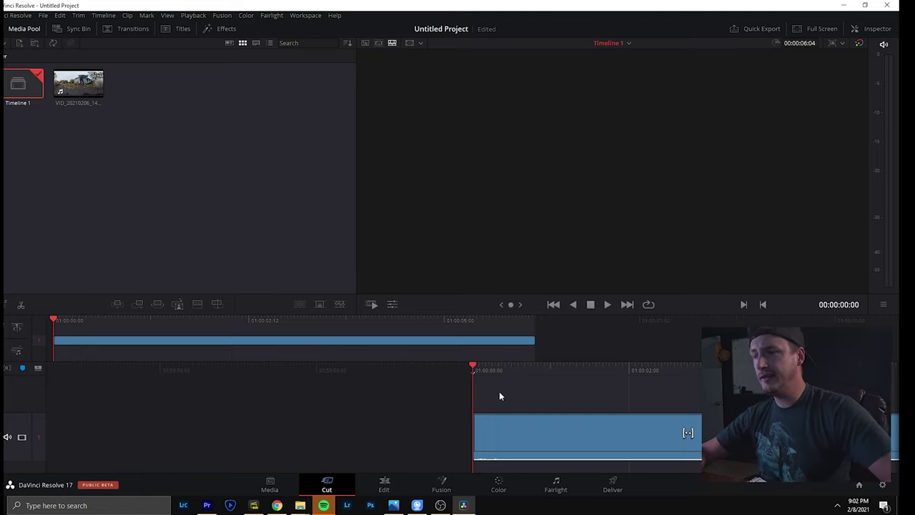
- On the Color page, apply Reframe360 from Open FX to node 01 and tilt pitch to 14.0
click(488, 491)
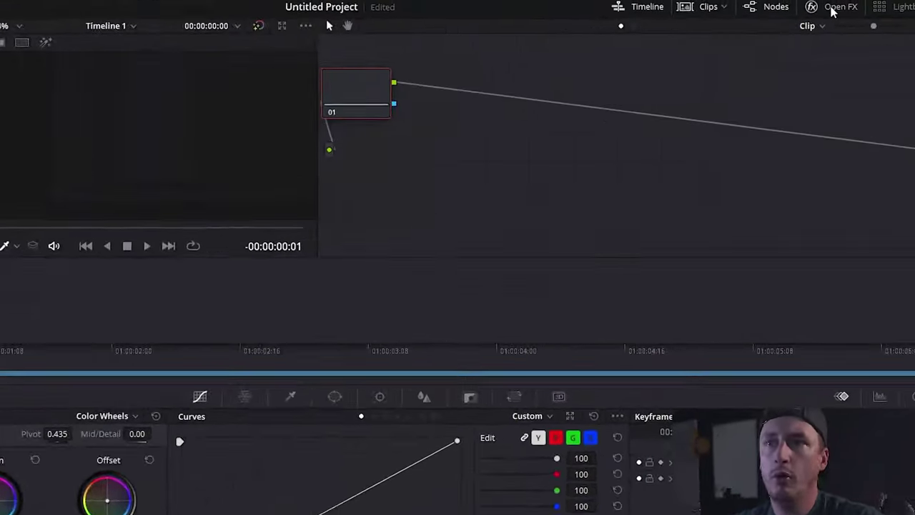
click(822, 30)
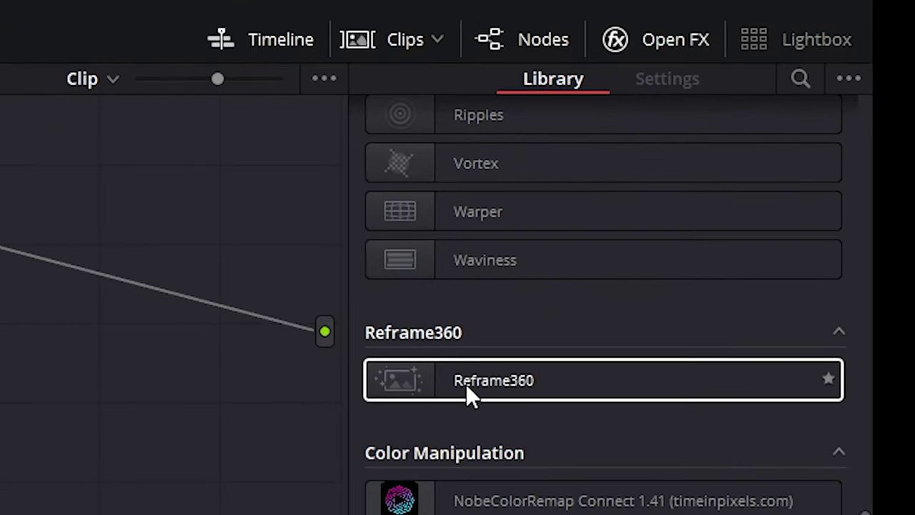
drag(466, 383, 469, 97)
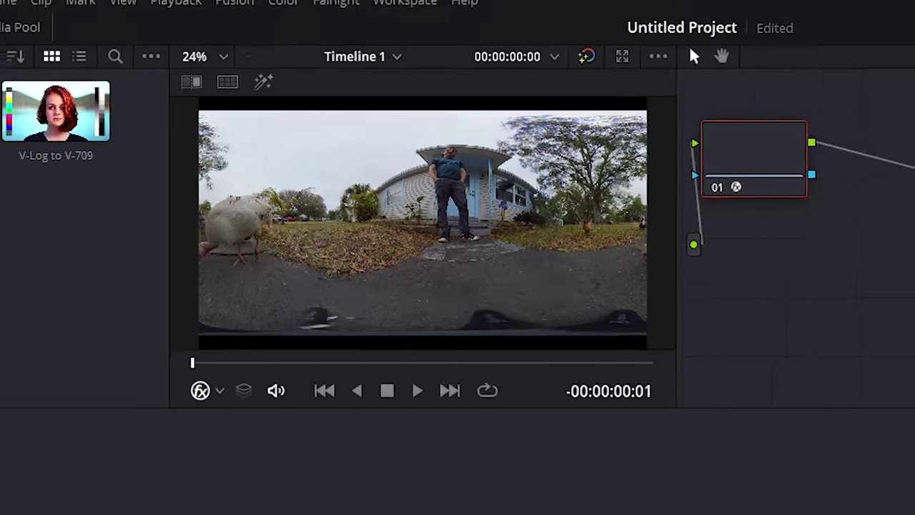
drag(608, 143, 612, 183)
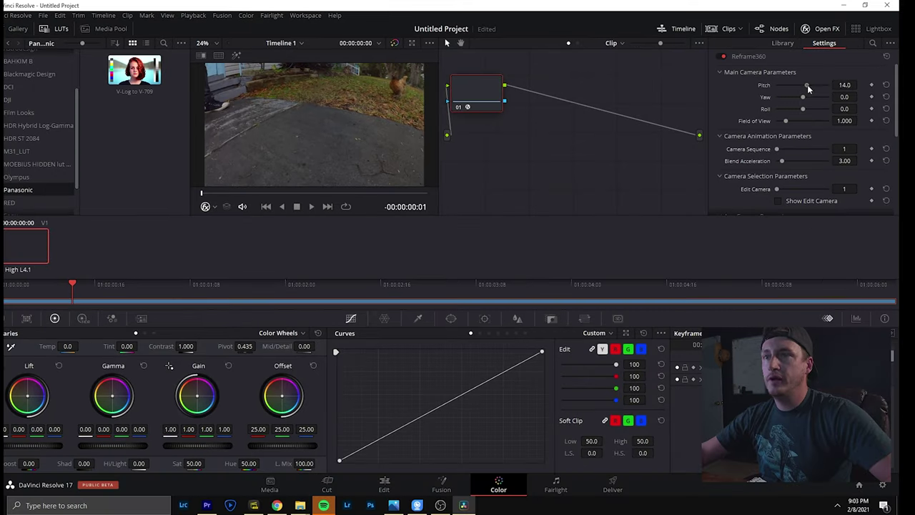
- Aim the Reframe360 view straight down at the mount (pitch -86.7, yaw 84.2), then return to Edit
drag(895, 90, 886, 93)
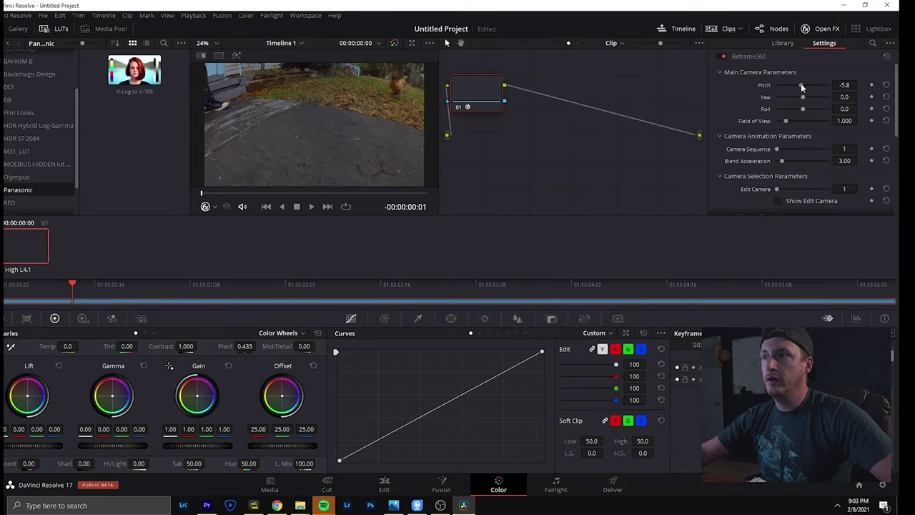
mouse_move(803, 97)
mouse_down()
mouse_move(822, 99)
mouse_move(802, 106)
mouse_up()
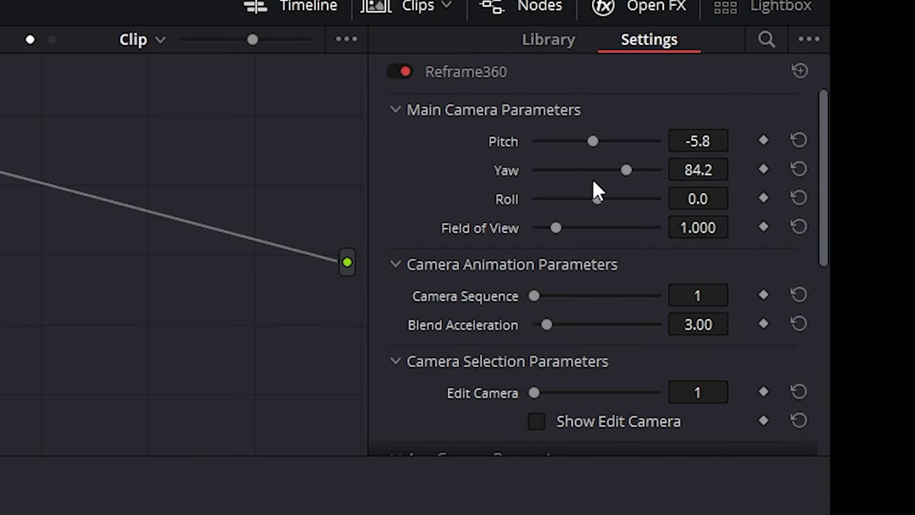
drag(592, 141, 595, 142)
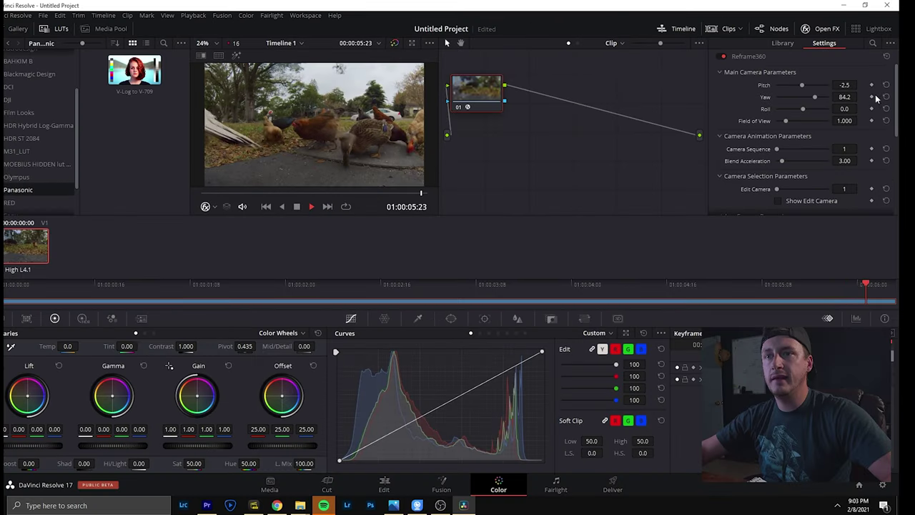
key(space)
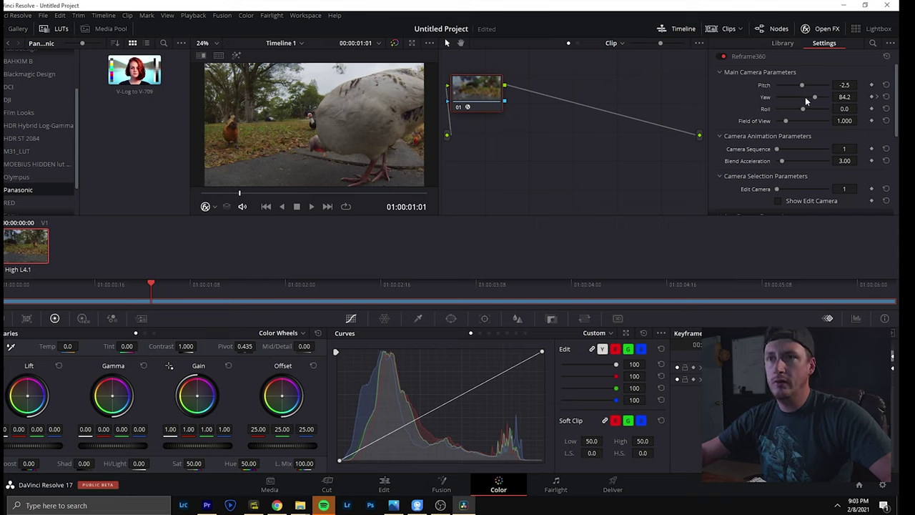
drag(802, 86, 779, 92)
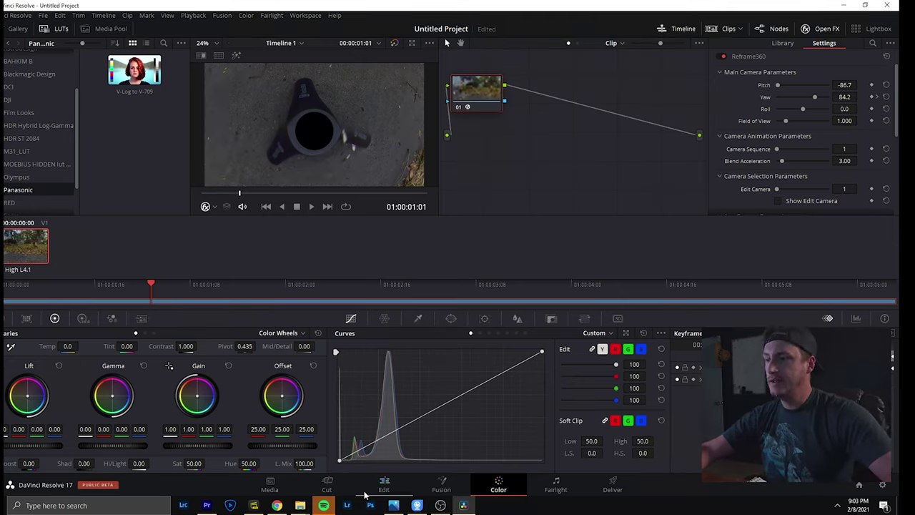
click(384, 484)
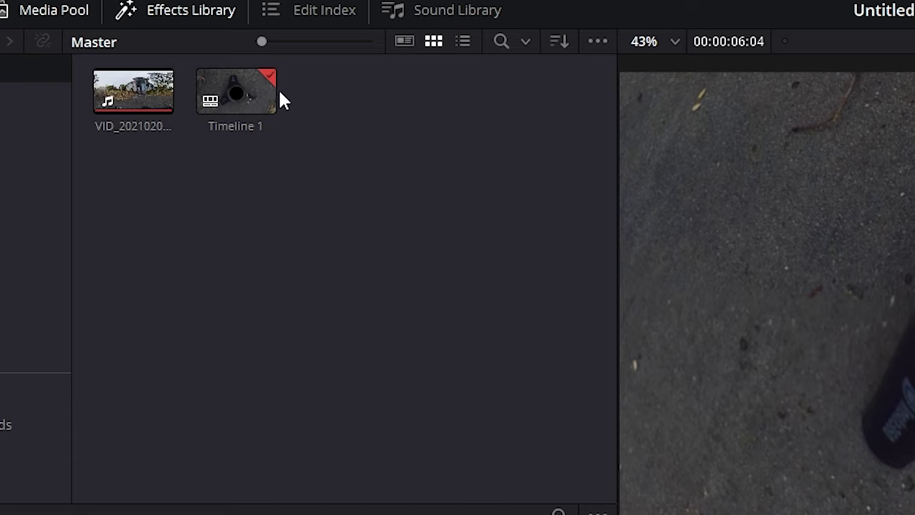
- In Timeline 1's settings, drop Use Project Settings and set Mismatched Resolution to Stretch frame to all corners
right_click(219, 92)
mouse_move(252, 109)
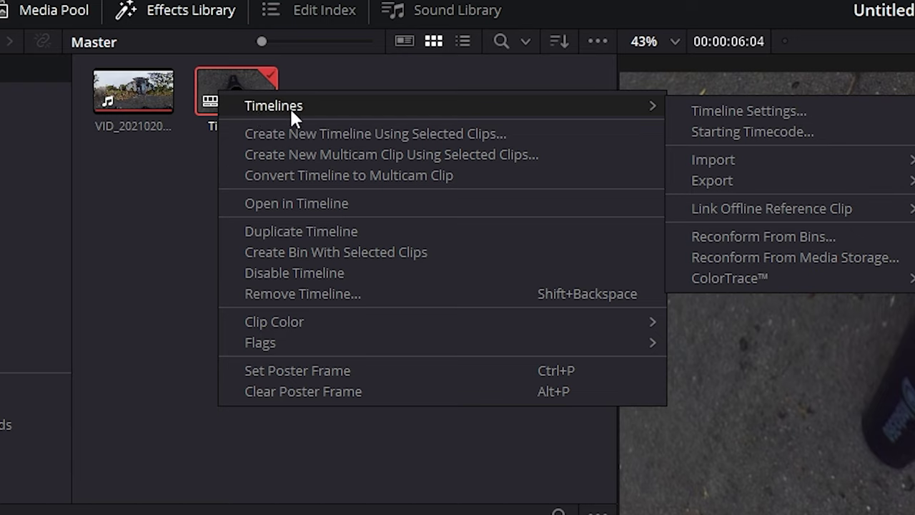
click(796, 109)
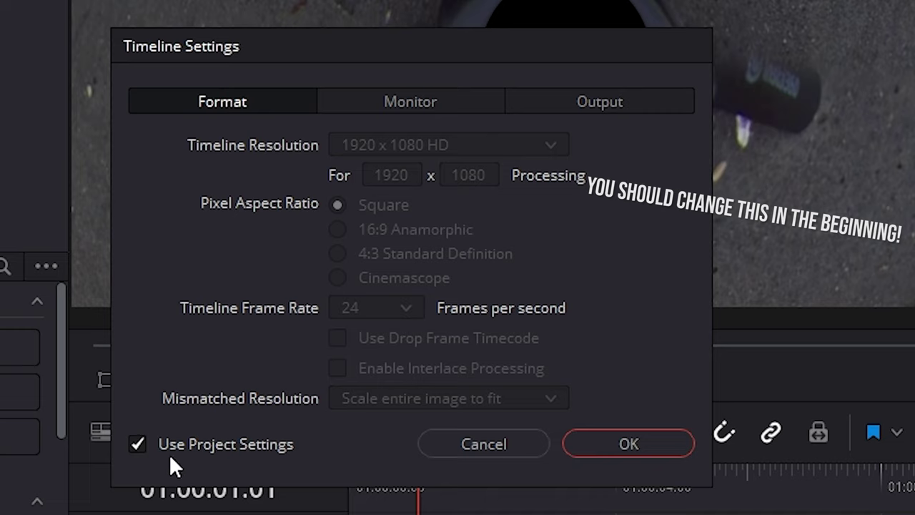
click(138, 444)
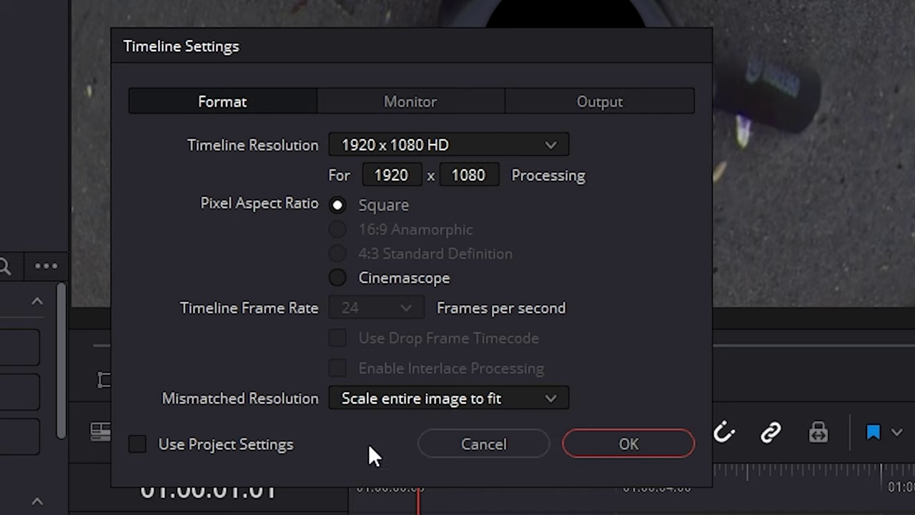
click(376, 405)
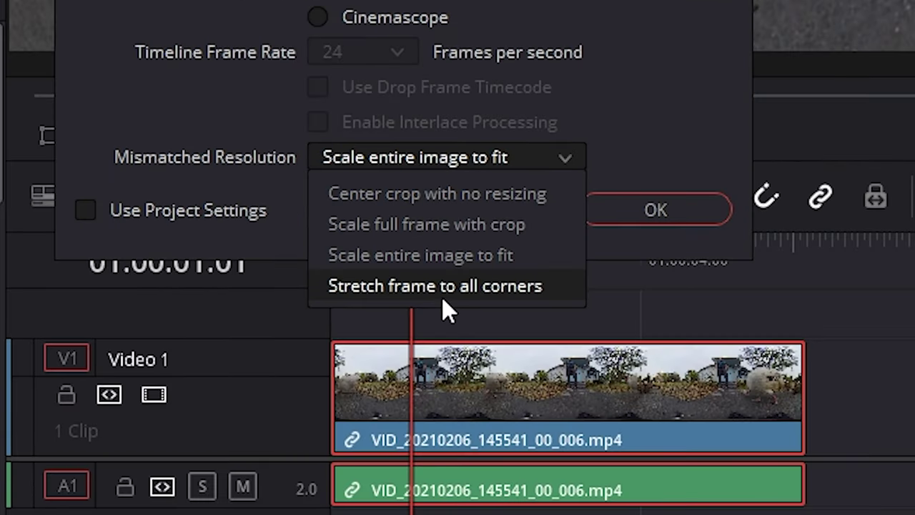
click(442, 299)
click(665, 212)
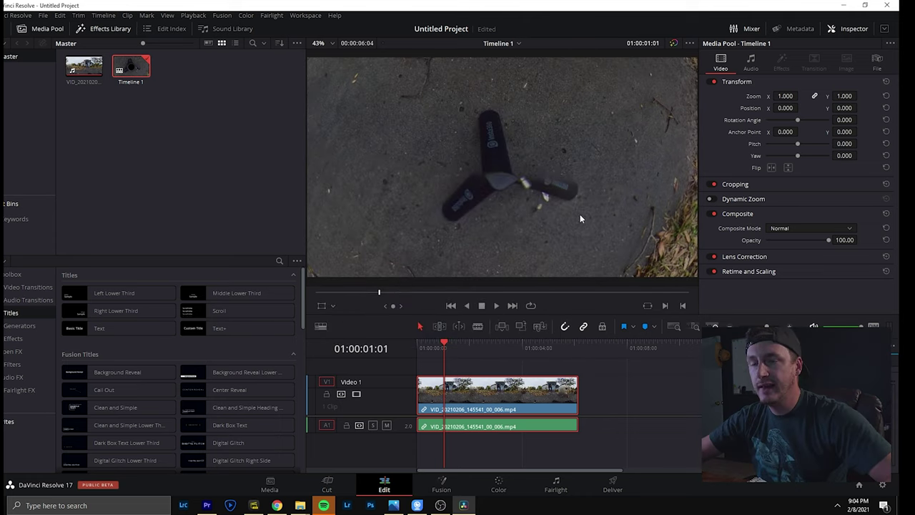
- At 01:00:01:07 on the Color page, raise Reframe360's Pitch to 23.9 to frame the man by the house
click(372, 294)
key(Left)
key(Left)
drag(372, 294, 394, 294)
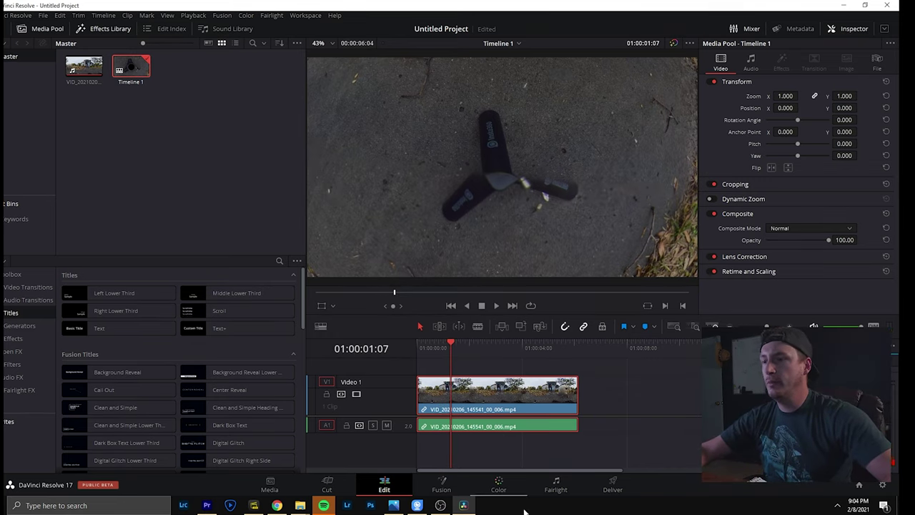
click(498, 484)
drag(778, 85, 810, 87)
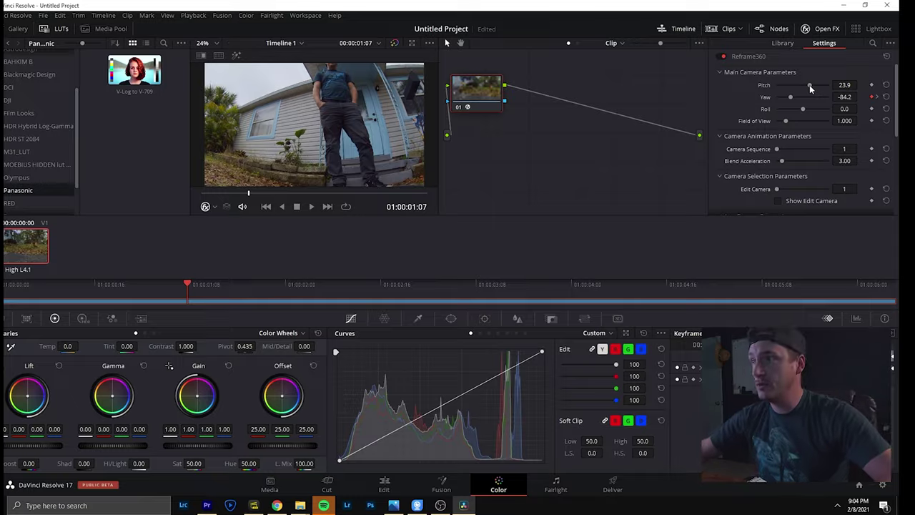